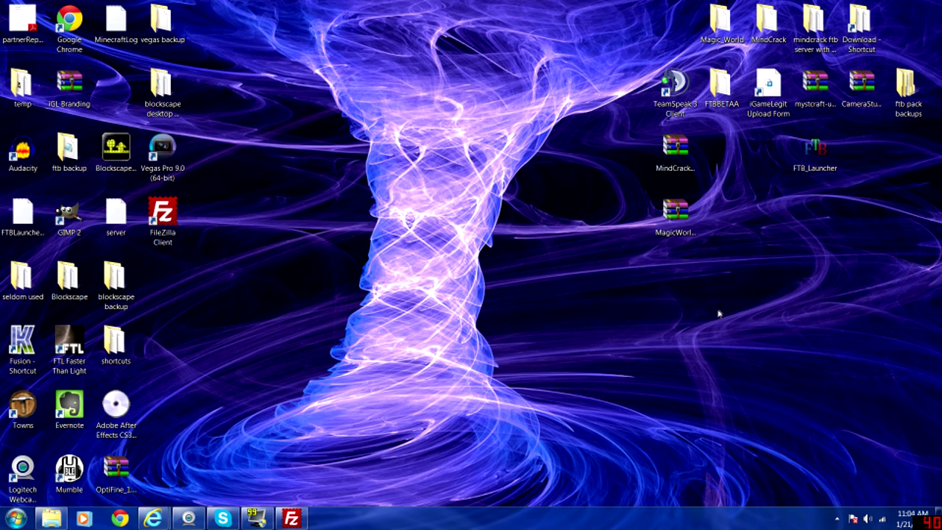
Open the FTB Launcher and request the server downloads for the MindCrack and Magic World packs, dismissing both without saving.
{"action": "double_click", "coordinate": [818, 153]}
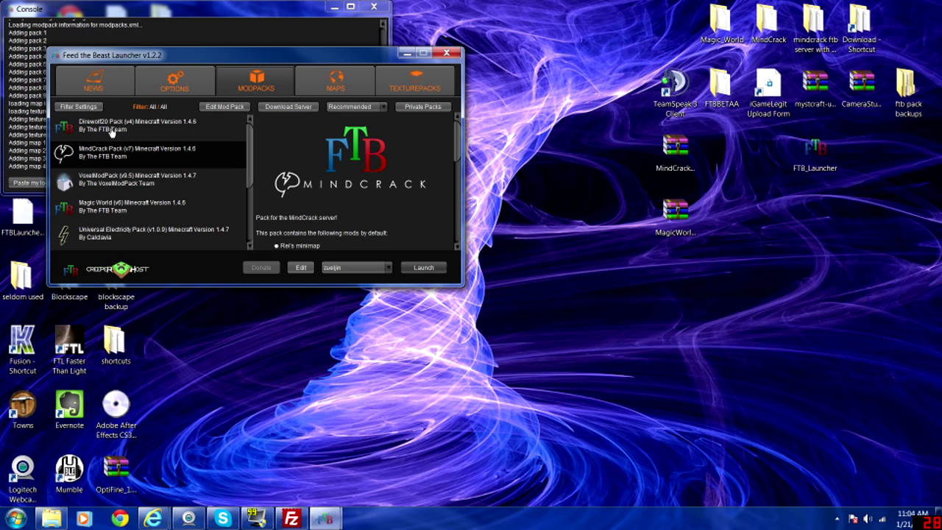
{"action": "left_click", "coordinate": [298, 107]}
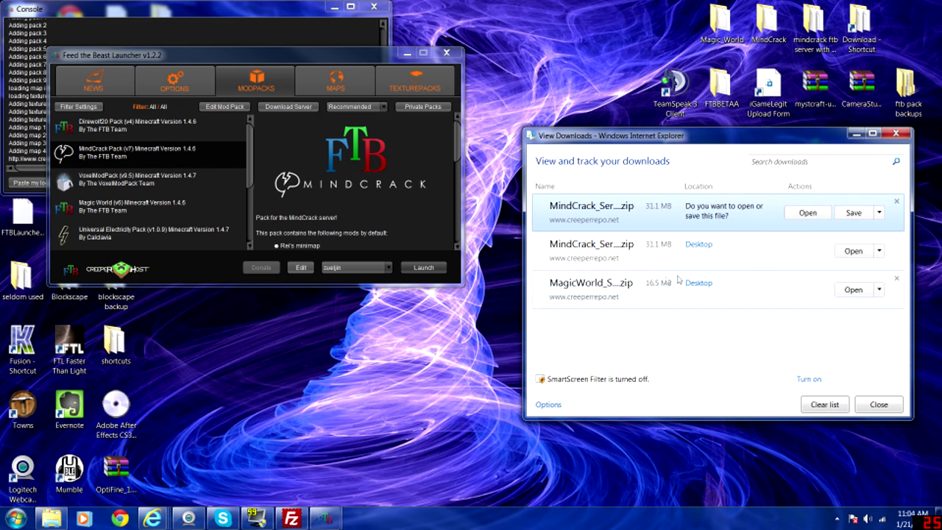
{"action": "left_click", "coordinate": [897, 134]}
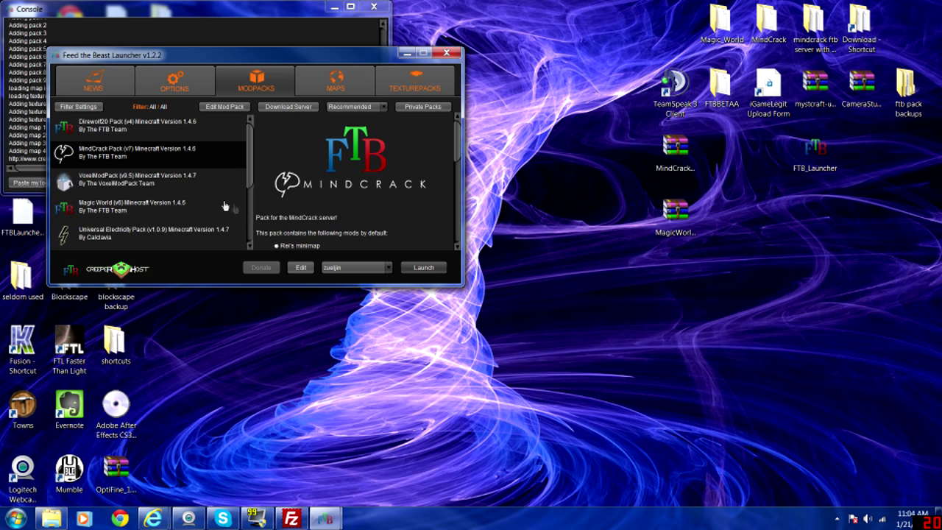
{"action": "left_click", "coordinate": [125, 209]}
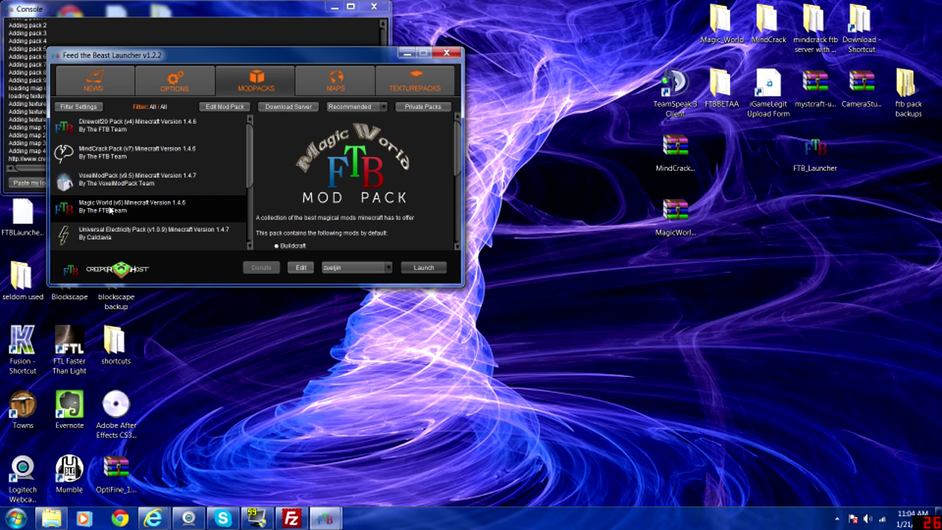
{"action": "left_click", "coordinate": [288, 106]}
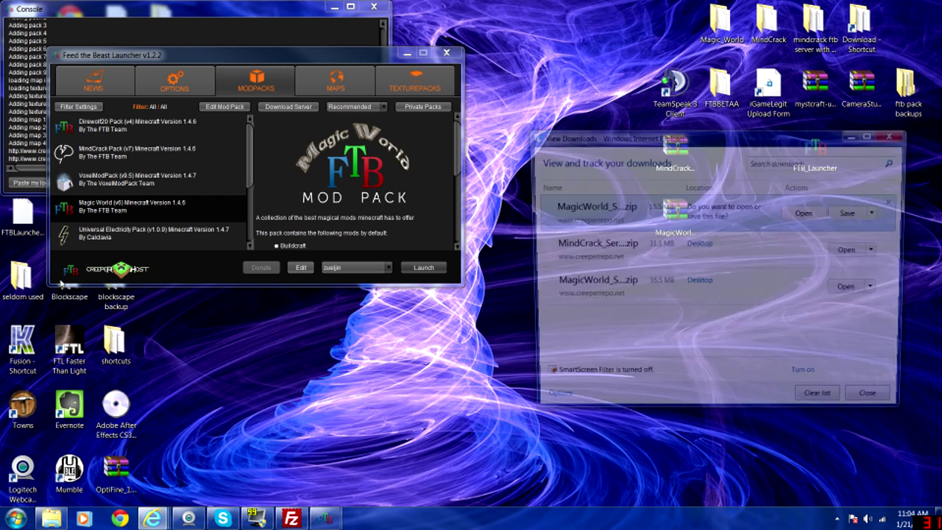
{"action": "left_click", "coordinate": [896, 133]}
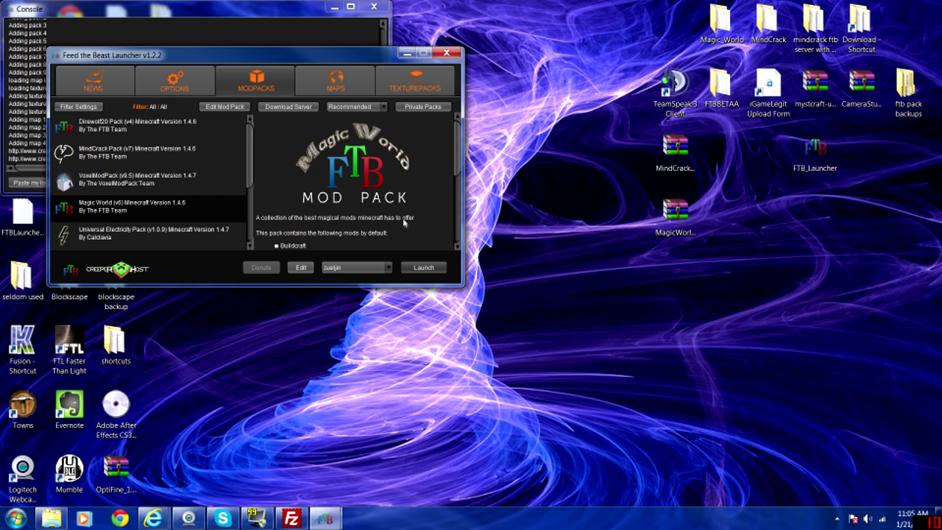
Try to add mystcraft-uni-1.4.6-0.9.5.00.zip from the Magic_World pack's minecraft mods folder to the MindCrack pack.
{"action": "left_click", "coordinate": [155, 156]}
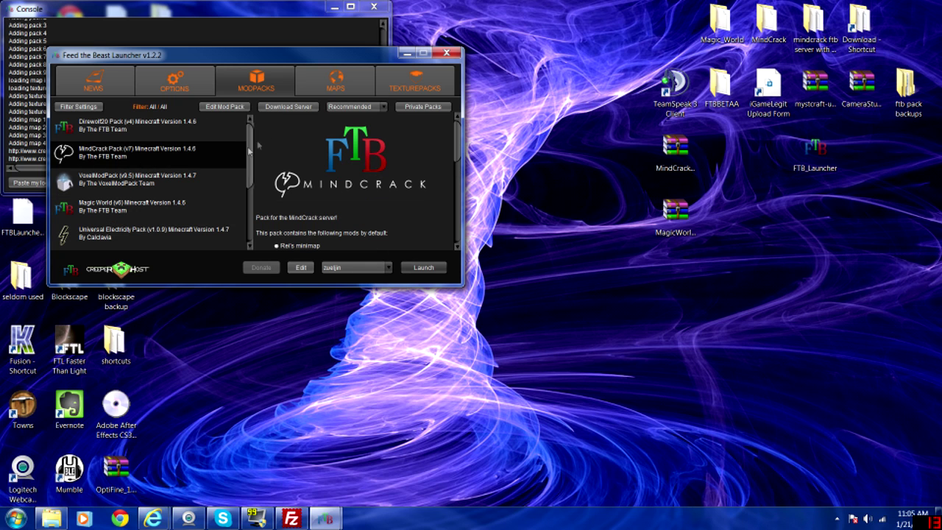
{"action": "left_click", "coordinate": [224, 107]}
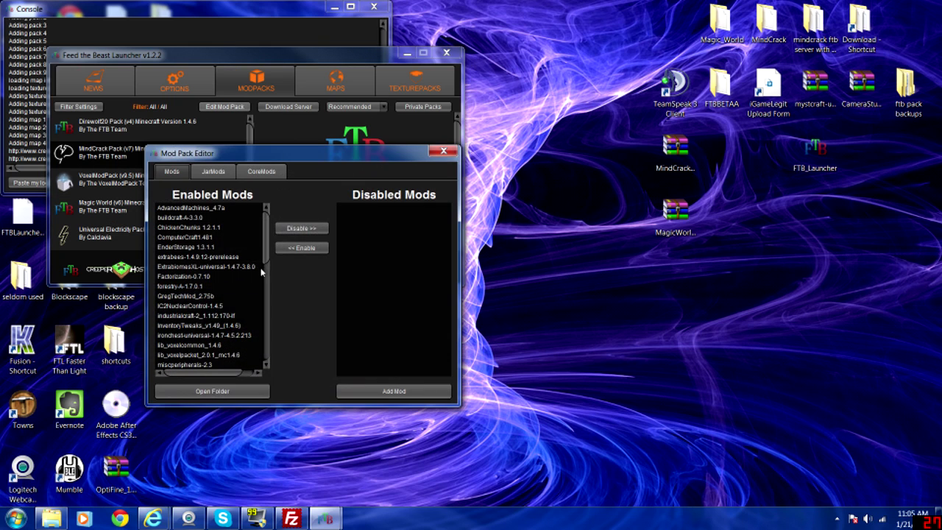
{"action": "left_click", "coordinate": [393, 392]}
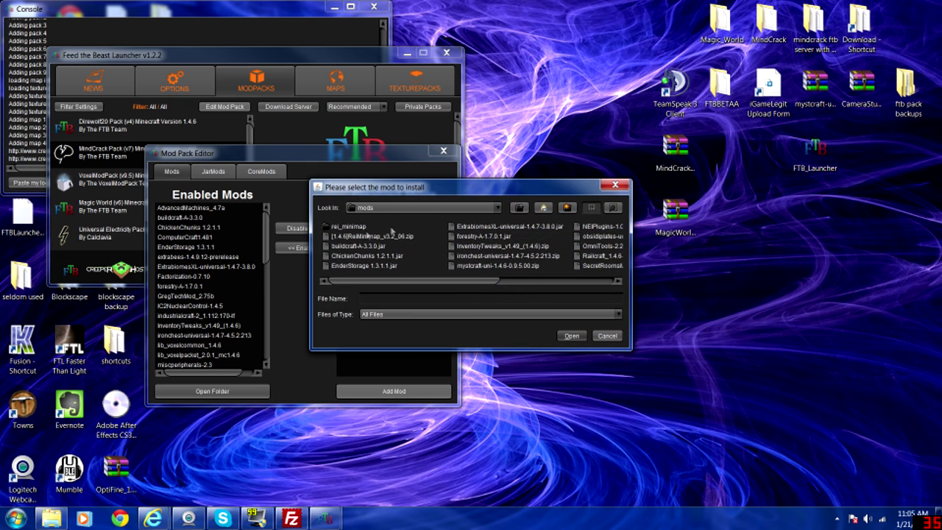
{"action": "left_click", "coordinate": [521, 210]}
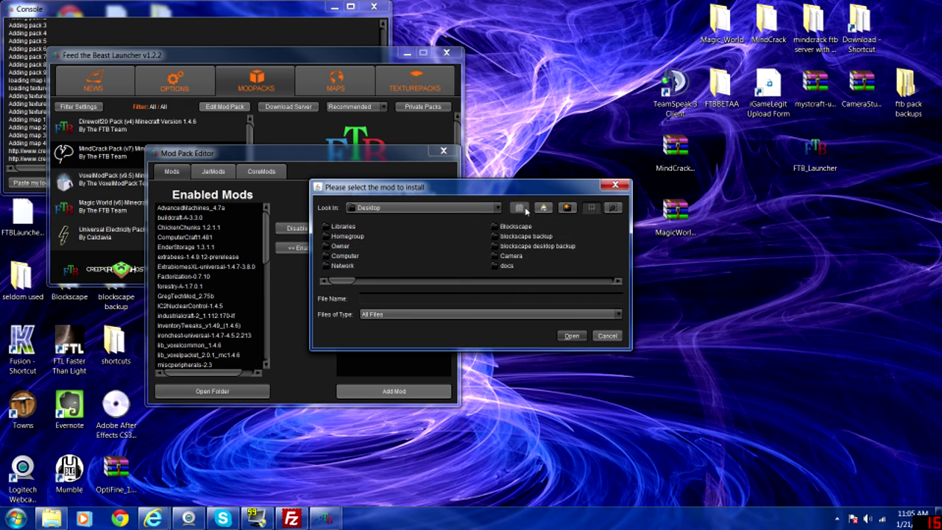
{"action": "left_click_drag", "start_coordinate": [347, 285], "coordinate": [392, 277]}
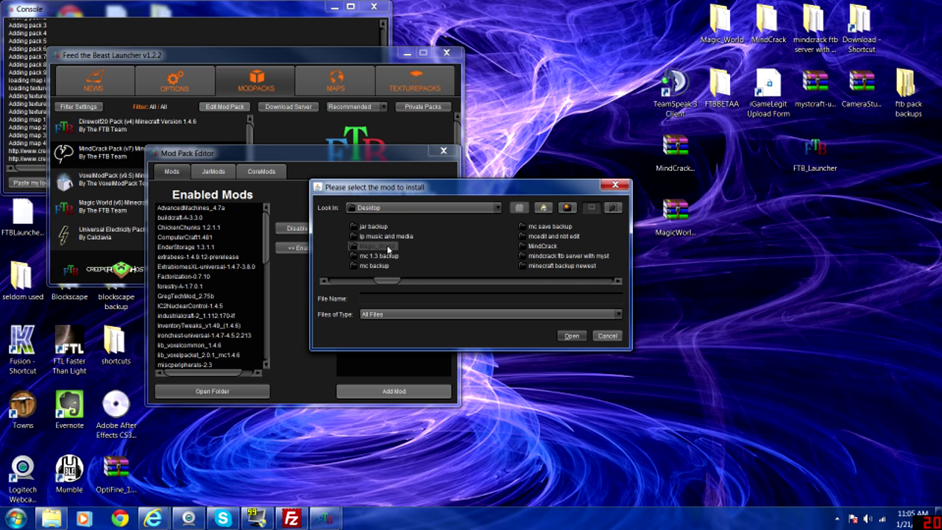
{"action": "double_click", "coordinate": [388, 247]}
{"action": "double_click", "coordinate": [343, 237]}
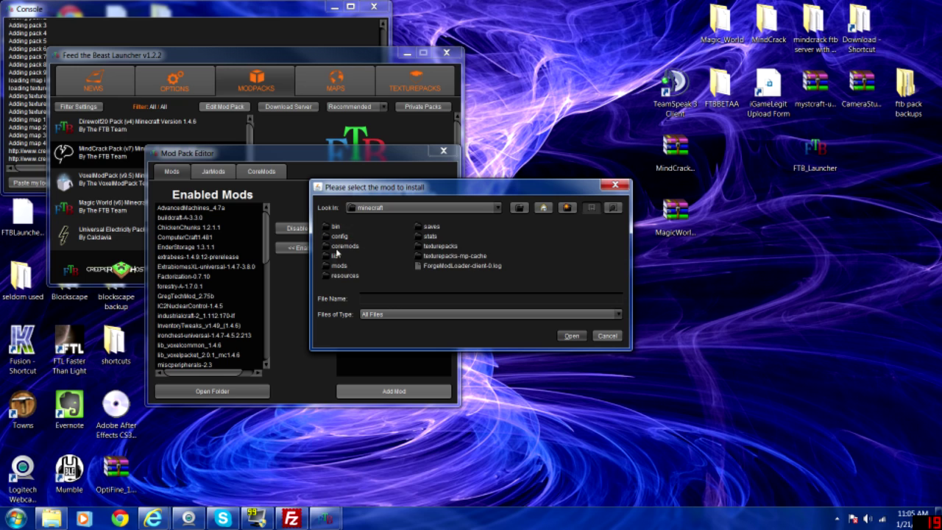
{"action": "double_click", "coordinate": [333, 267]}
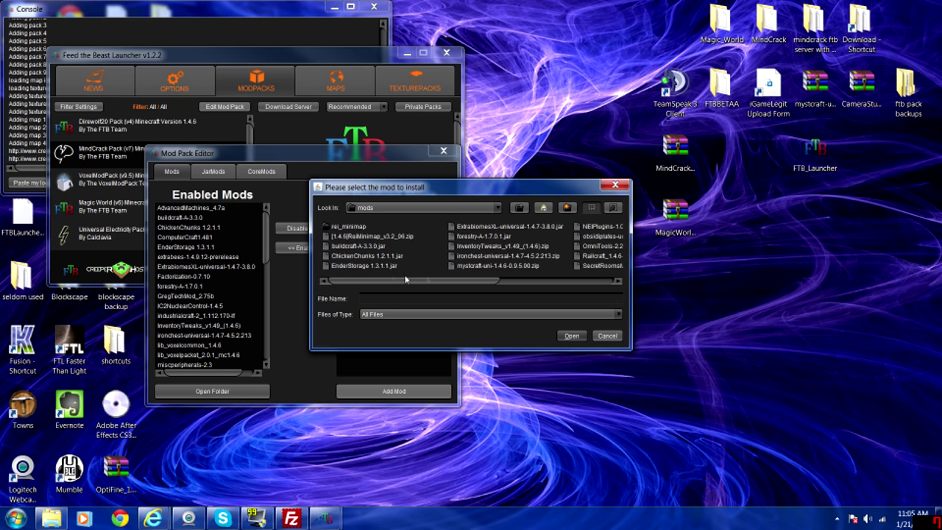
{"action": "left_click", "coordinate": [482, 267]}
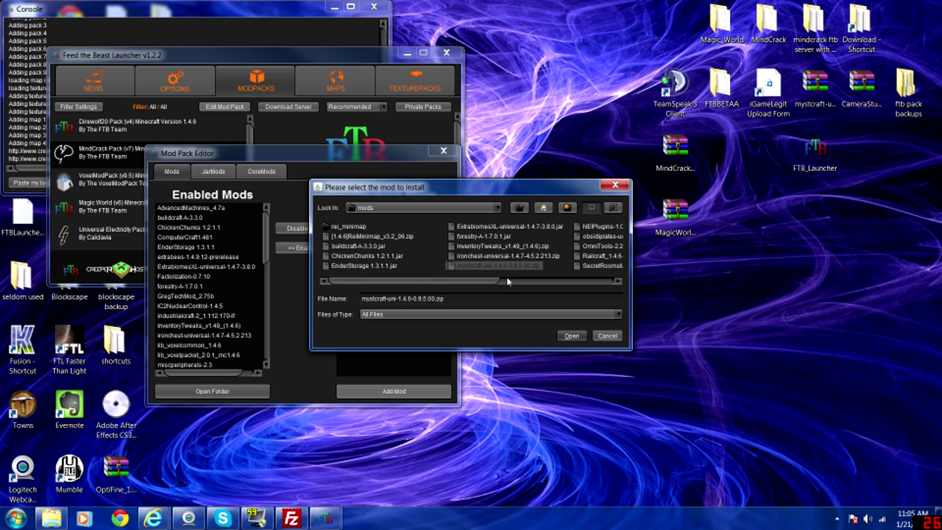
{"action": "left_click", "coordinate": [577, 338]}
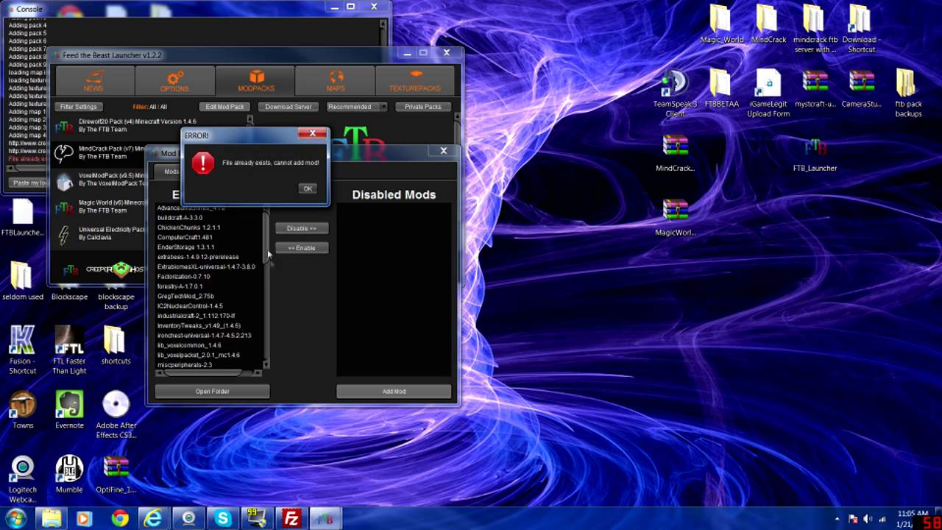
{"action": "left_click", "coordinate": [308, 189]}
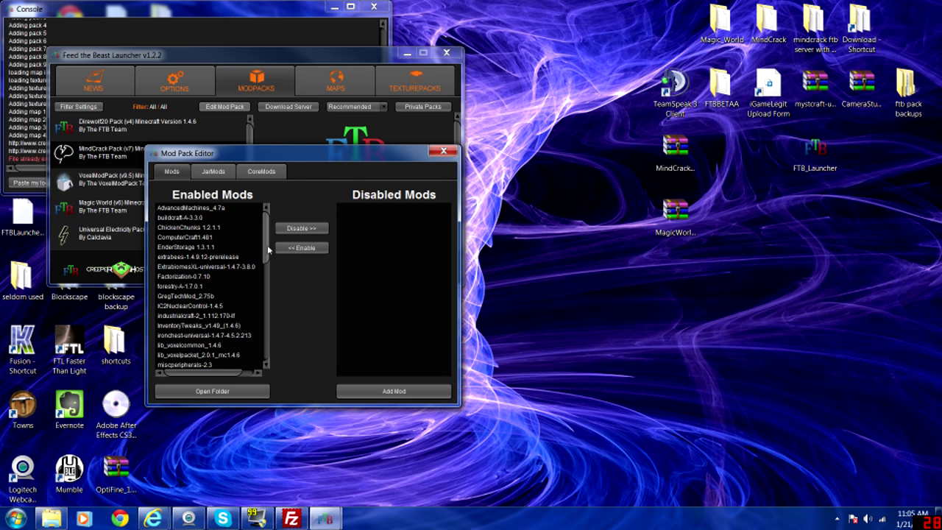
Find mystcraft-uni-1.4.6-0.9.5.00 among the MindCrack pack's enabled mods, and close the editor and launcher.
{"action": "scroll", "coordinate": [267, 291], "scroll_direction": "down", "scroll_amount": 5}
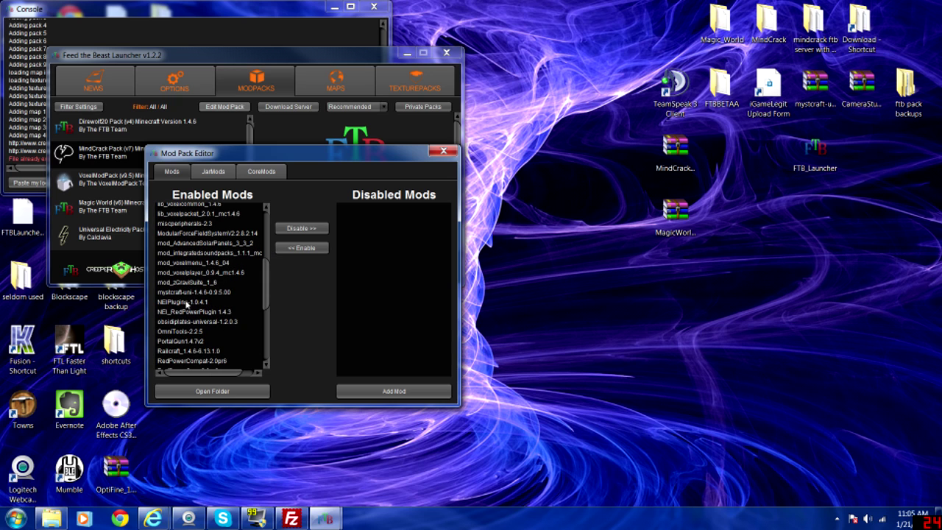
{"action": "left_click", "coordinate": [187, 294]}
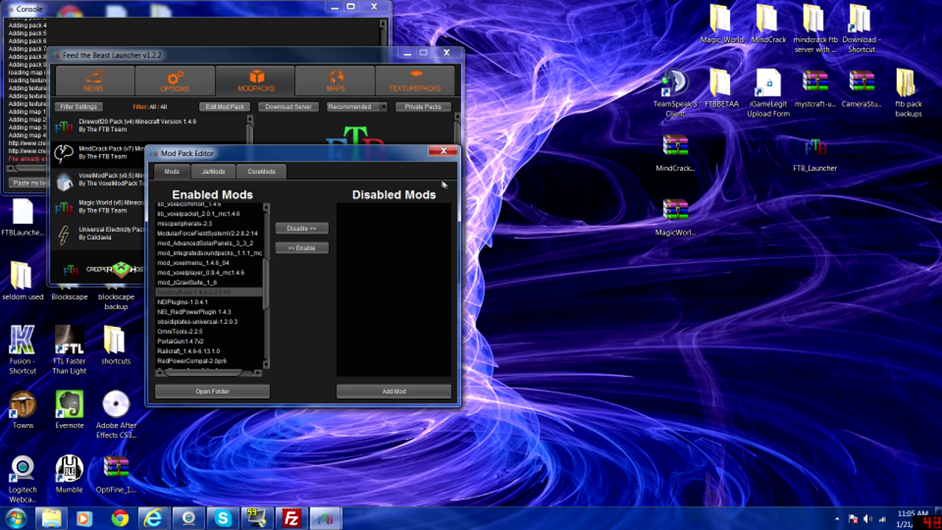
{"action": "left_click", "coordinate": [444, 150]}
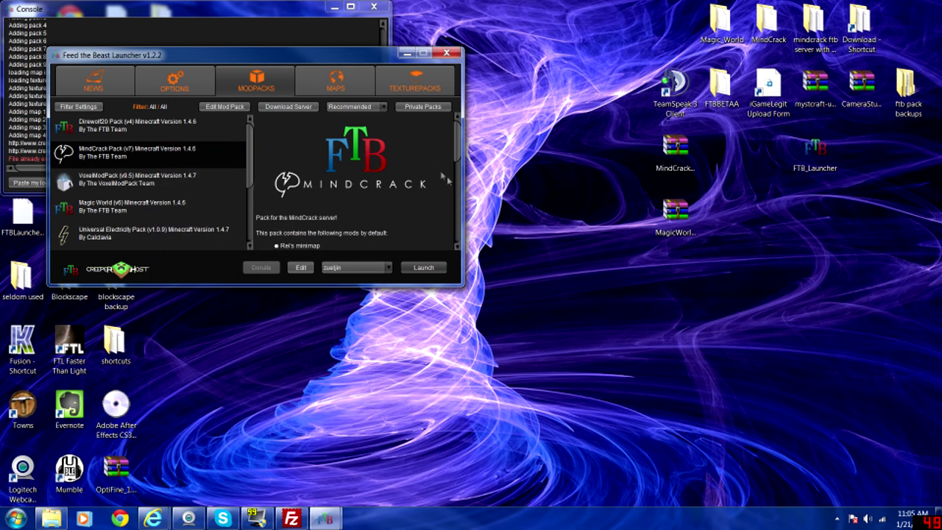
{"action": "left_click", "coordinate": [446, 53]}
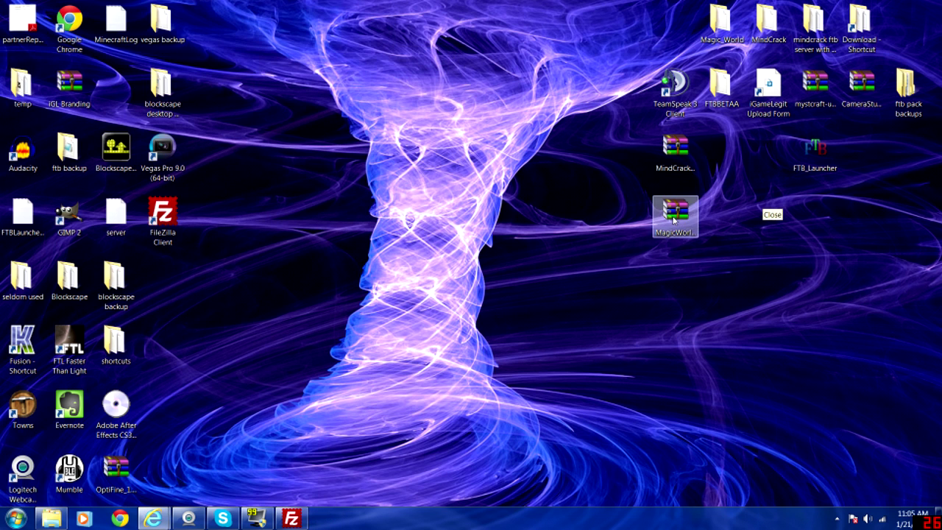
Open the mods folder inside the MagicWorld_Server.zip archive from the desktop.
{"action": "left_click", "coordinate": [683, 166]}
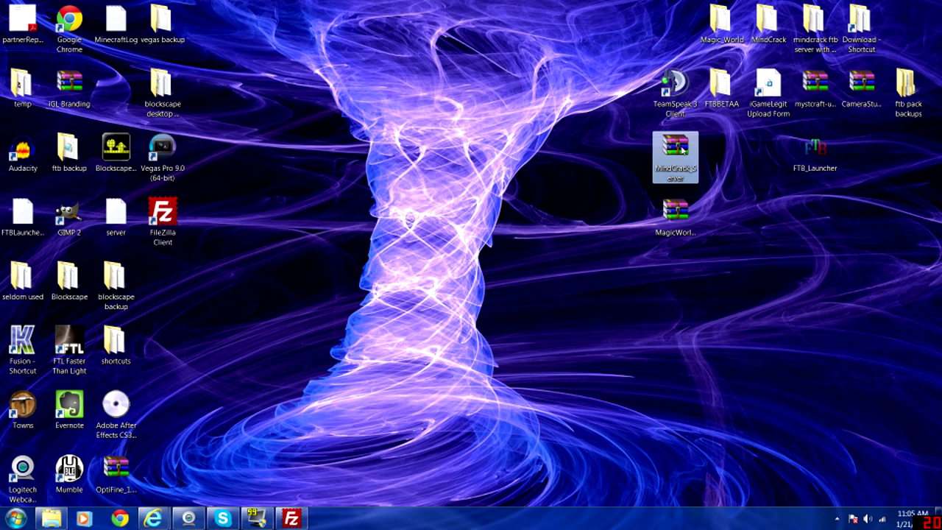
{"action": "double_click", "coordinate": [676, 213]}
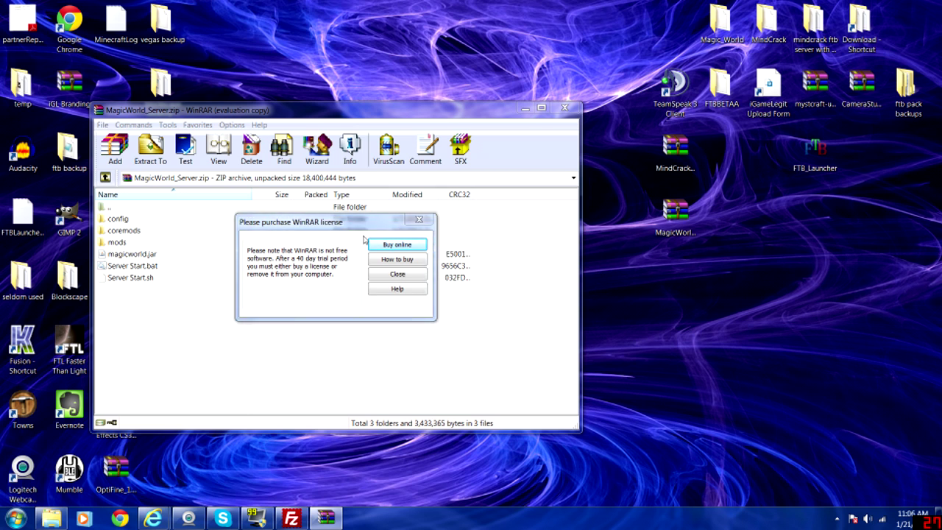
{"action": "left_click", "coordinate": [418, 219]}
{"action": "left_click", "coordinate": [124, 246]}
{"action": "double_click", "coordinate": [124, 245]}
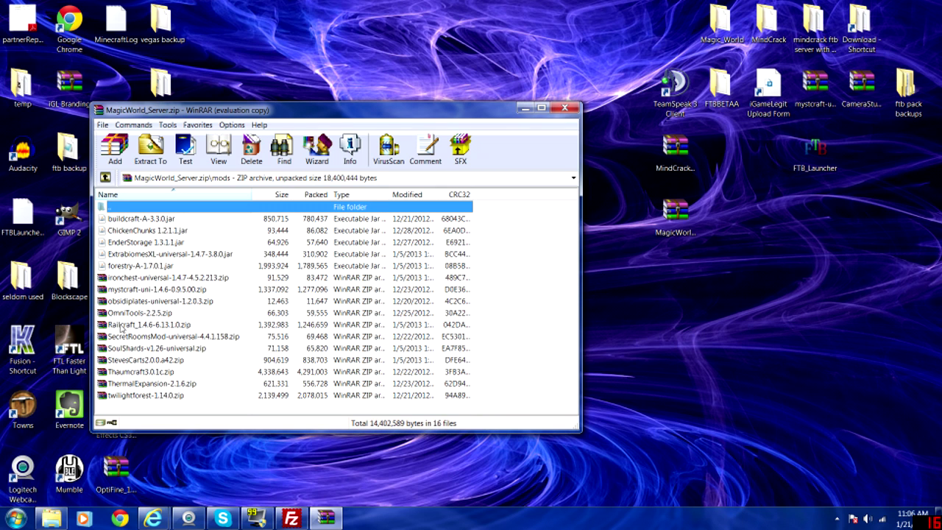
Try to extract mystcraft-uni-1.4.6-0.9.5.00.zip to the desktop, cancel the file replacement and close the archive.
{"action": "left_click", "coordinate": [135, 289]}
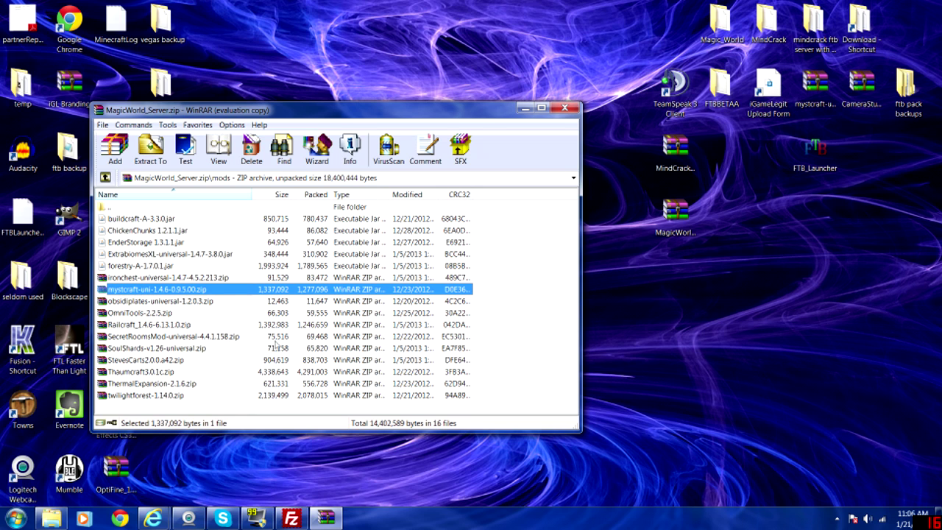
{"action": "left_click_drag", "start_coordinate": [153, 300], "coordinate": [699, 257]}
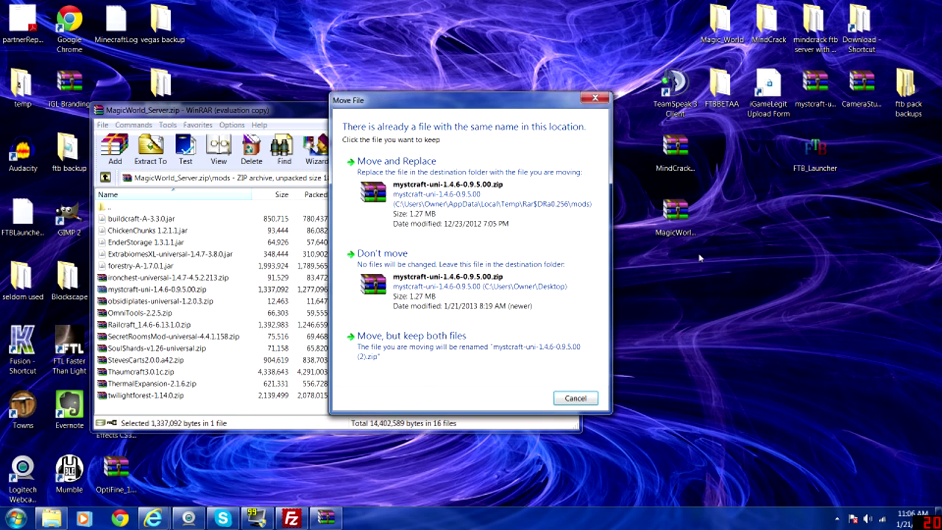
{"action": "left_click", "coordinate": [577, 398]}
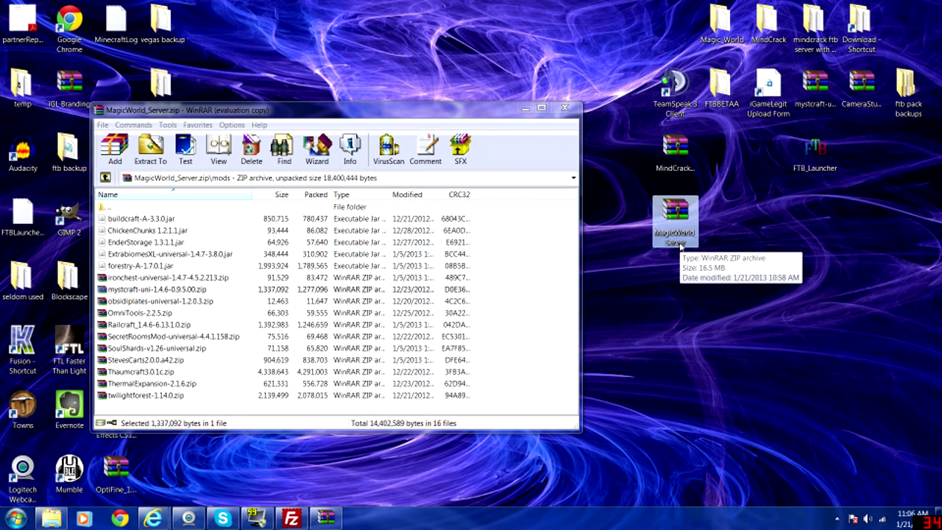
{"action": "left_click", "coordinate": [564, 107]}
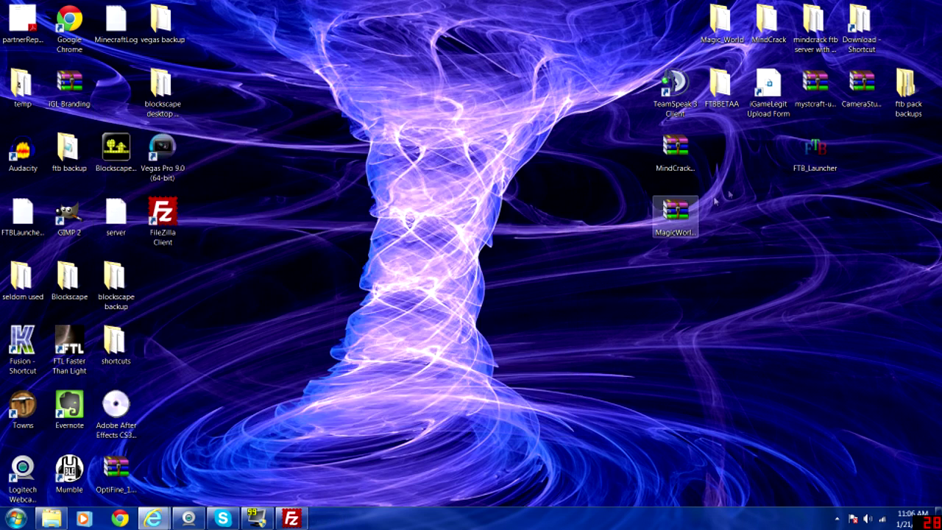
Place the MagicWorld_Server archive beside the MindCrack one on the desktop, and open the mods folder inside MindCrack_Server.zip.
{"action": "left_click_drag", "start_coordinate": [674, 218], "coordinate": [721, 162]}
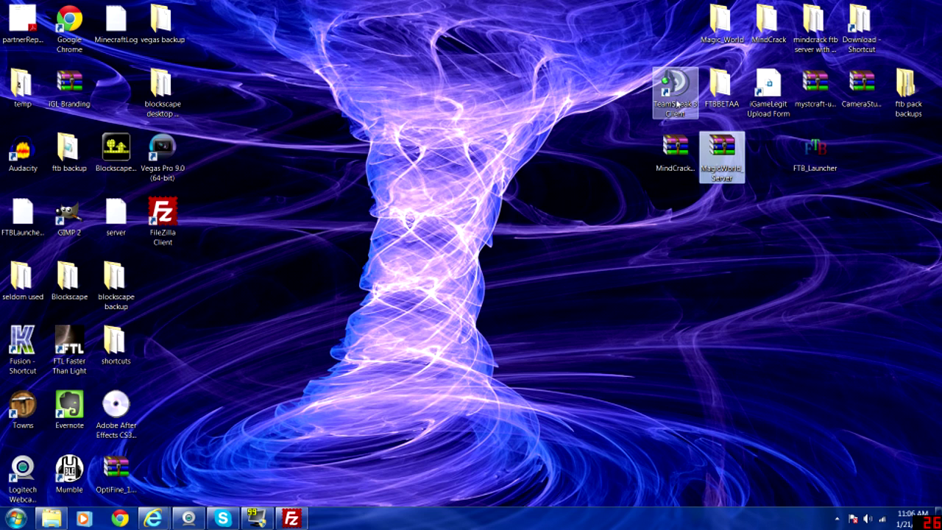
{"action": "left_click", "coordinate": [675, 155]}
{"action": "double_click", "coordinate": [674, 156]}
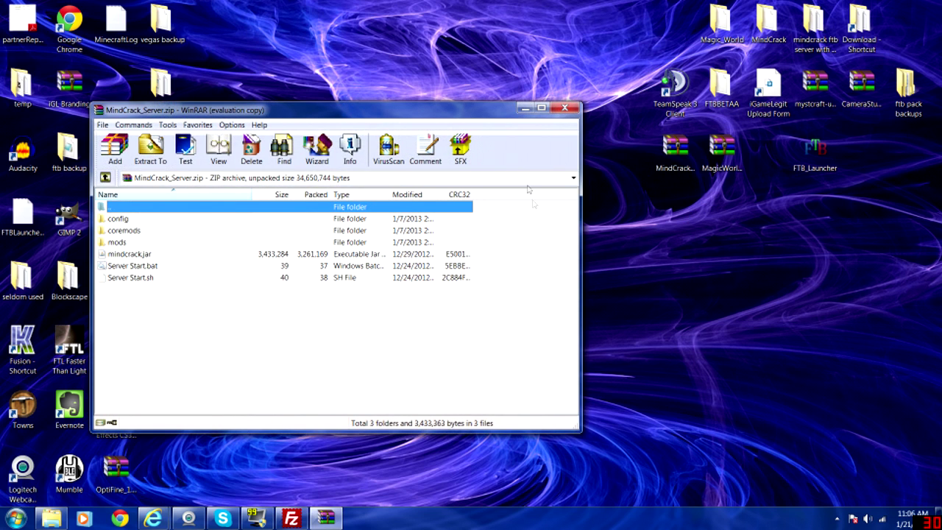
{"action": "key", "text": "Escape"}
{"action": "double_click", "coordinate": [123, 242]}
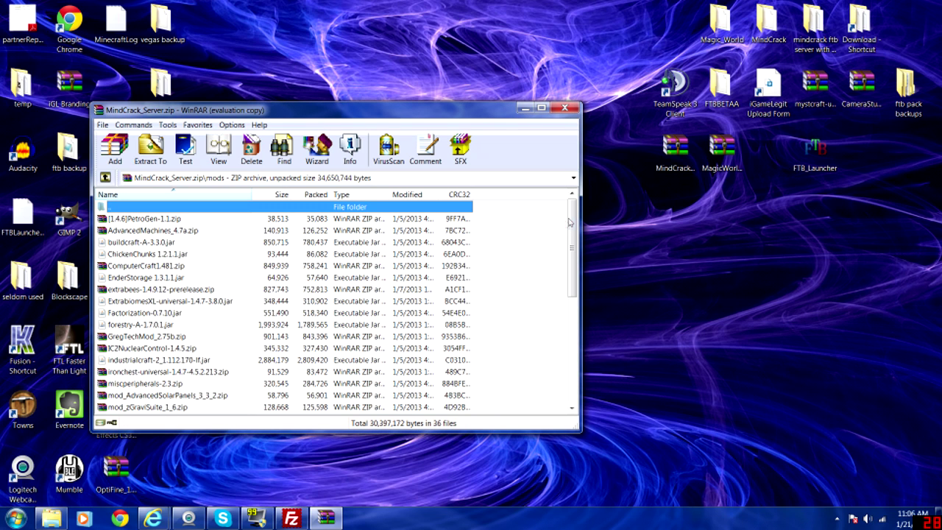
{"action": "left_click_drag", "start_coordinate": [570, 223], "coordinate": [573, 259]}
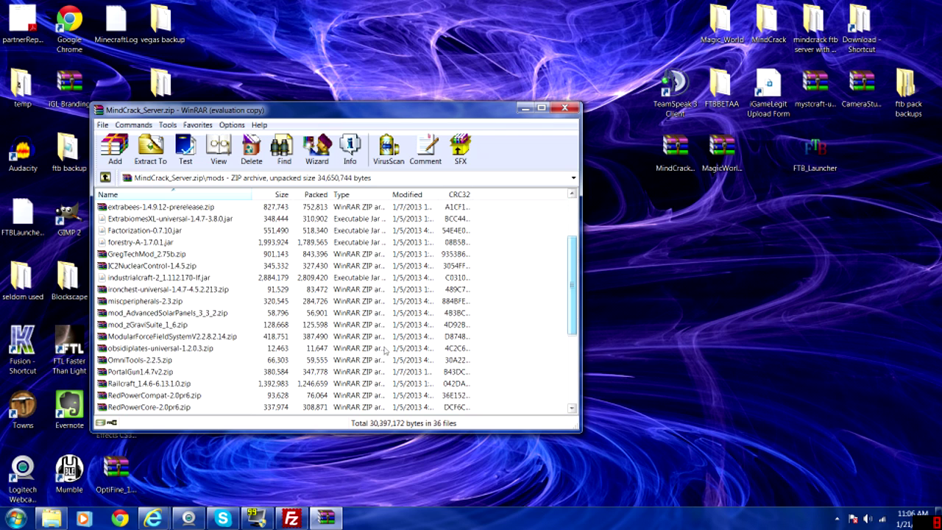
Add the desktop's Mystcraft zip to the mods folder of MindCrack_Server.zip with the default archive settings.
{"action": "left_click", "coordinate": [716, 151]}
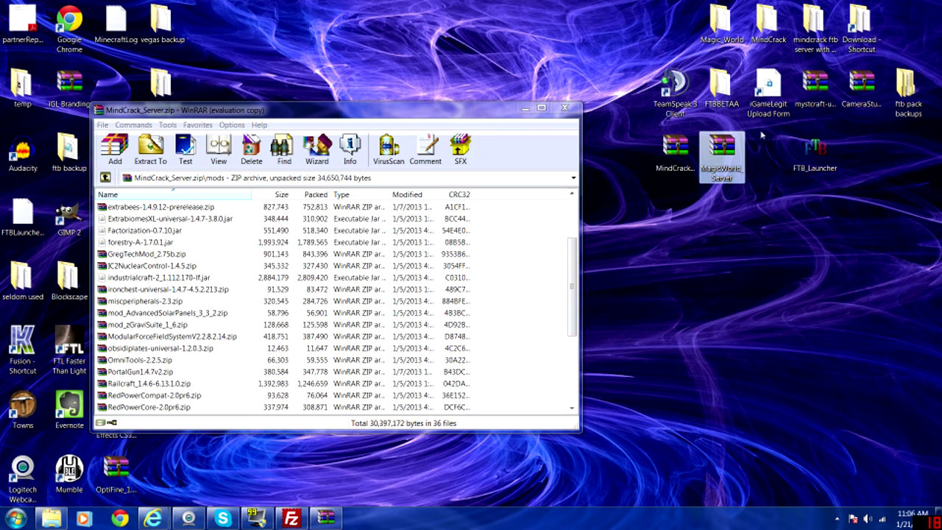
{"action": "left_click", "coordinate": [828, 87]}
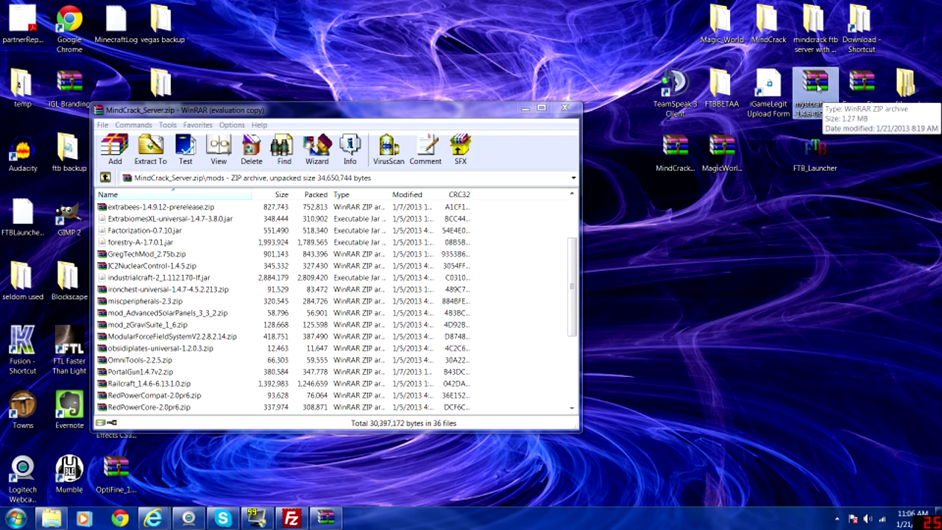
{"action": "left_click_drag", "start_coordinate": [827, 81], "coordinate": [520, 357]}
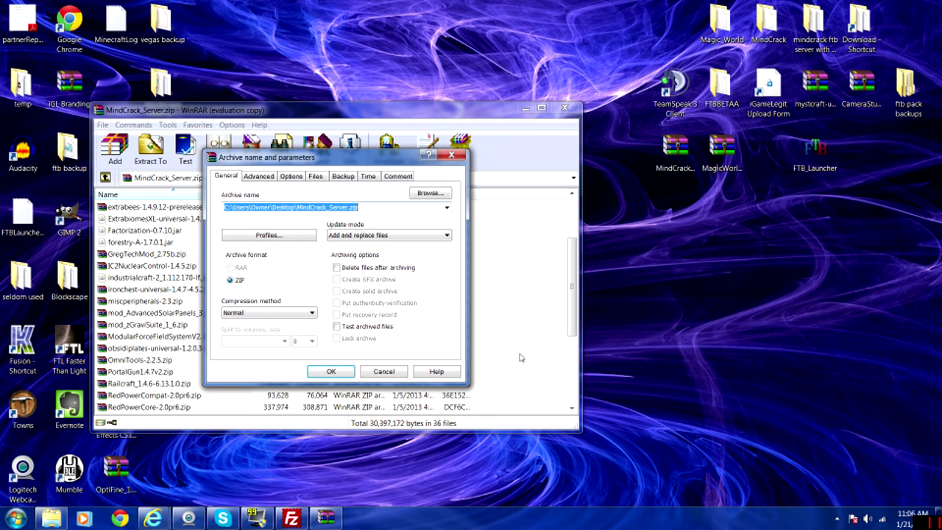
{"action": "left_click", "coordinate": [331, 371]}
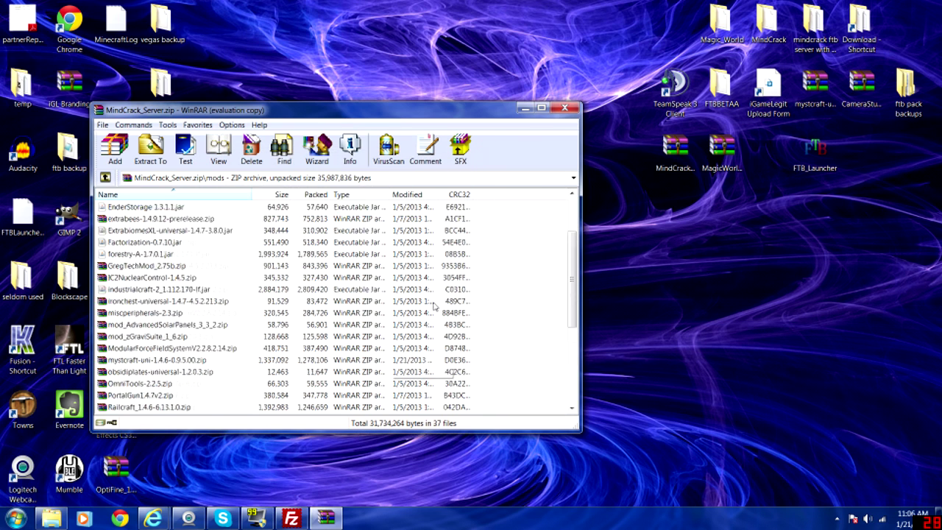
Check the Mystcraft zip among the mods in MindCrack_Server.zip and close the archive.
{"action": "scroll", "coordinate": [434, 306], "scroll_direction": "down", "scroll_amount": 2}
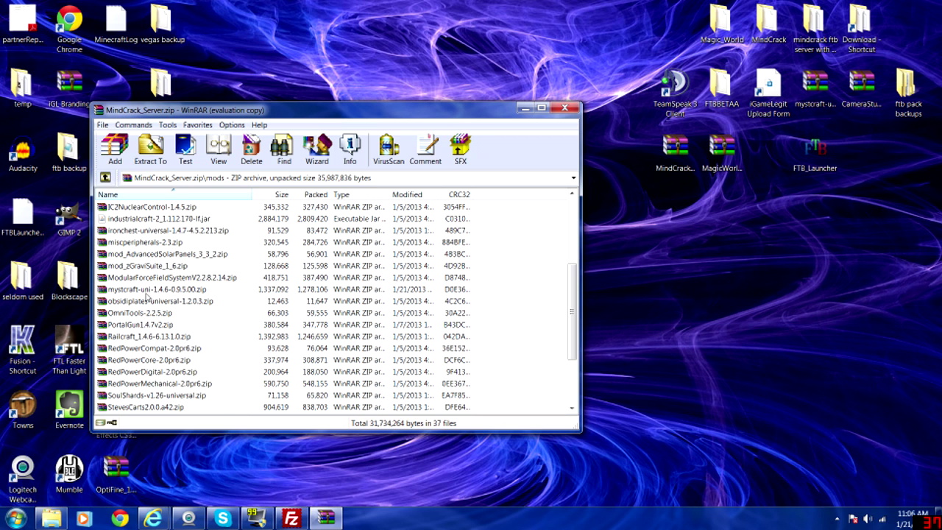
{"action": "left_click", "coordinate": [146, 290]}
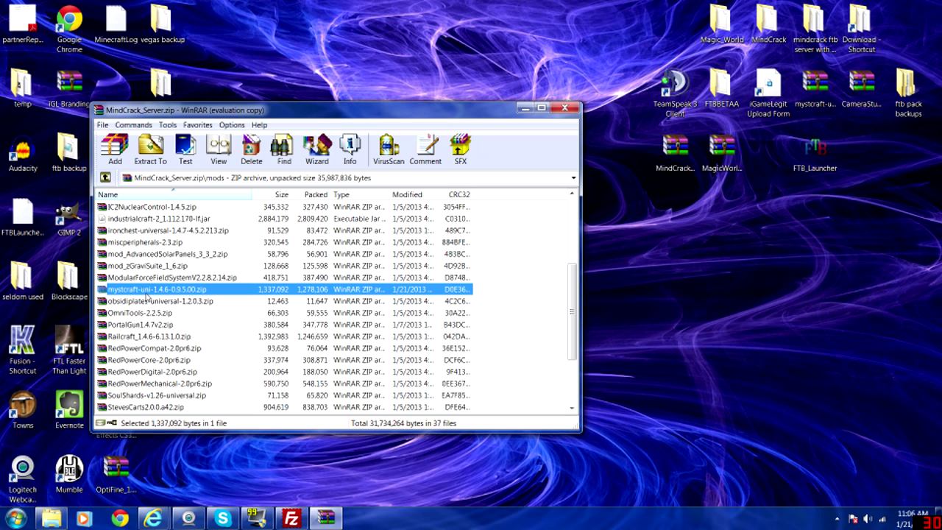
{"action": "left_click", "coordinate": [564, 109]}
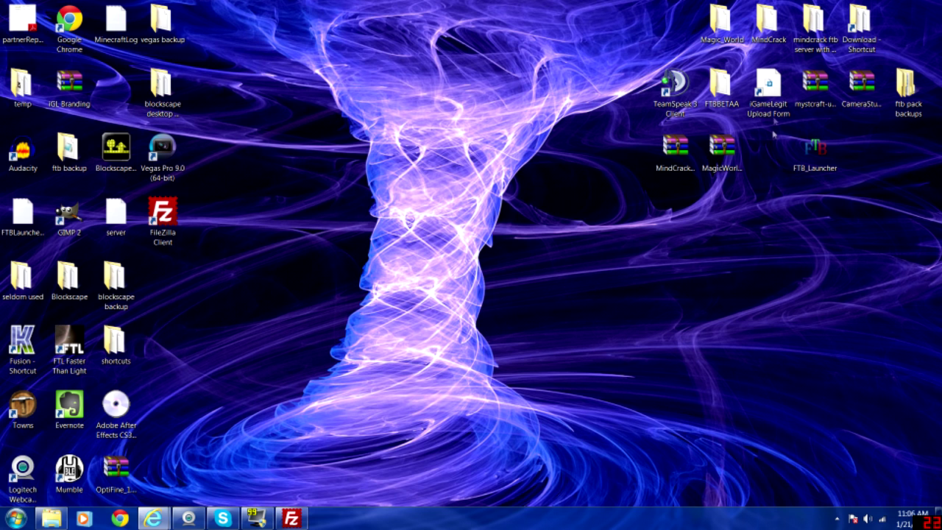
Run the Server Start batch file from the "mindcrack ftb server with myst" desktop folder and minimize the server, console and folder windows.
{"action": "double_click", "coordinate": [817, 26]}
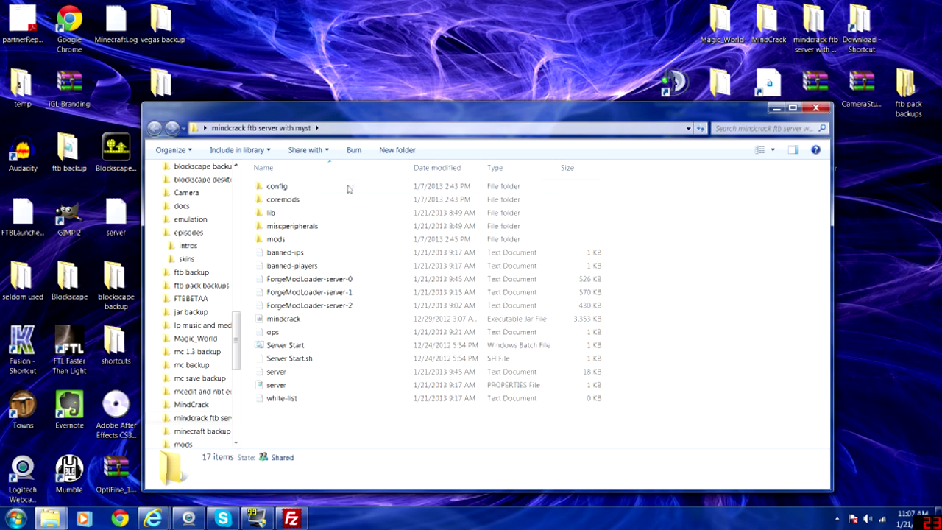
{"action": "double_click", "coordinate": [294, 349]}
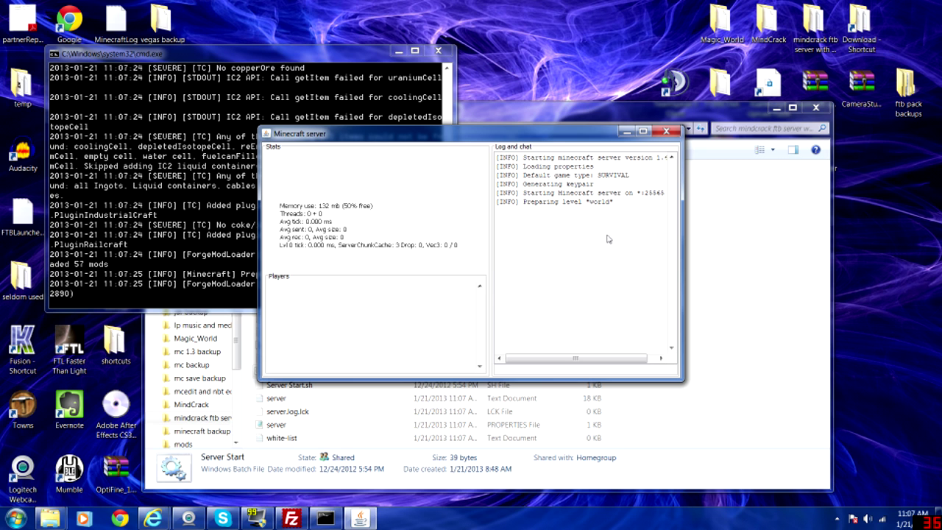
{"action": "left_click_drag", "start_coordinate": [548, 136], "coordinate": [471, 205]}
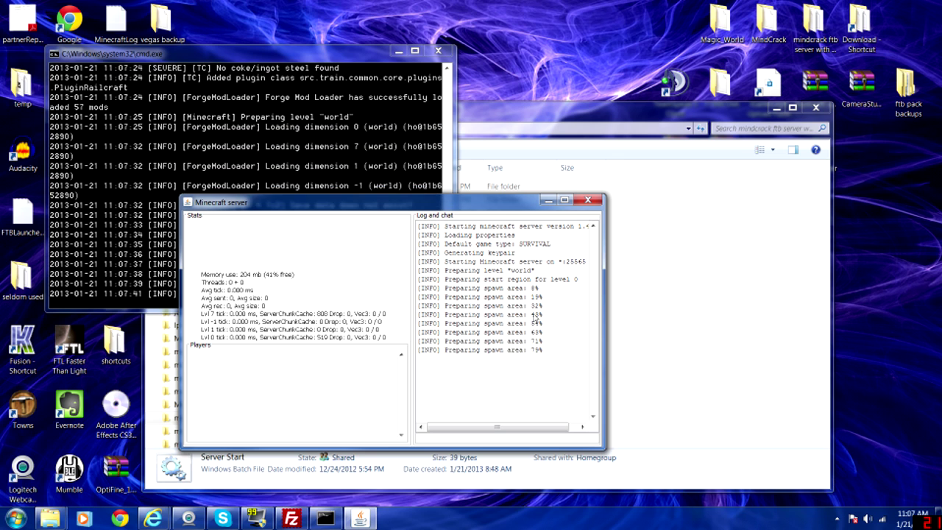
{"action": "left_click", "coordinate": [549, 200]}
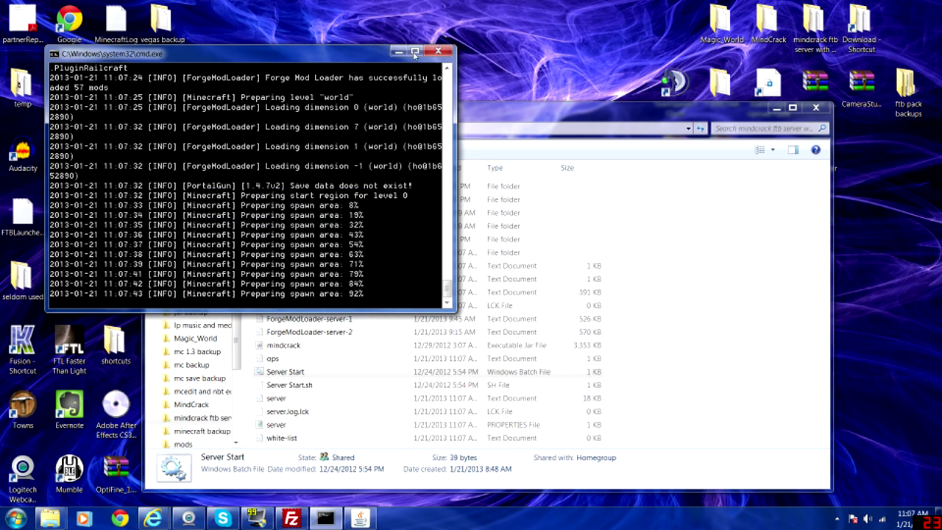
{"action": "left_click", "coordinate": [399, 52]}
{"action": "left_click", "coordinate": [776, 108]}
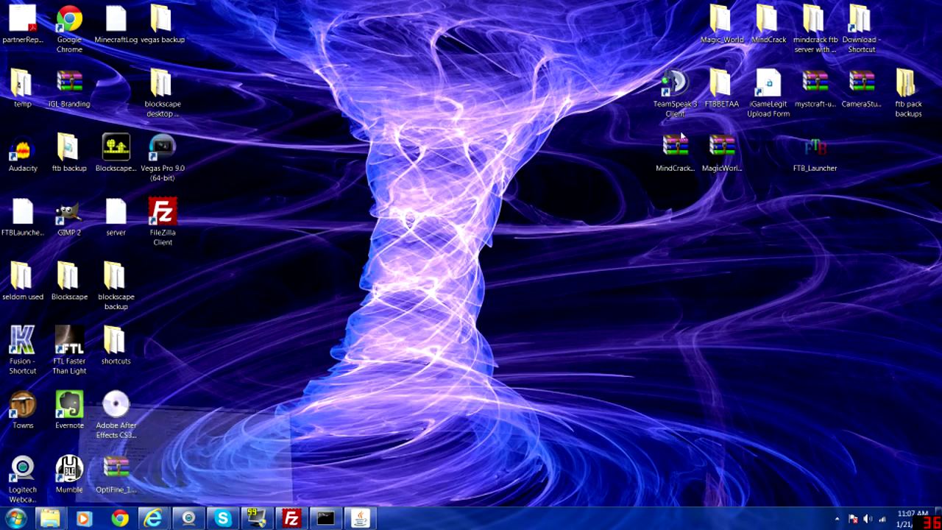
Open the FTB Launcher and look for mystcraft-uni-1.4.6-0.9.5.00 among the MindCrack pack's enabled mods, closing the pack editor when done.
{"action": "double_click", "coordinate": [815, 151]}
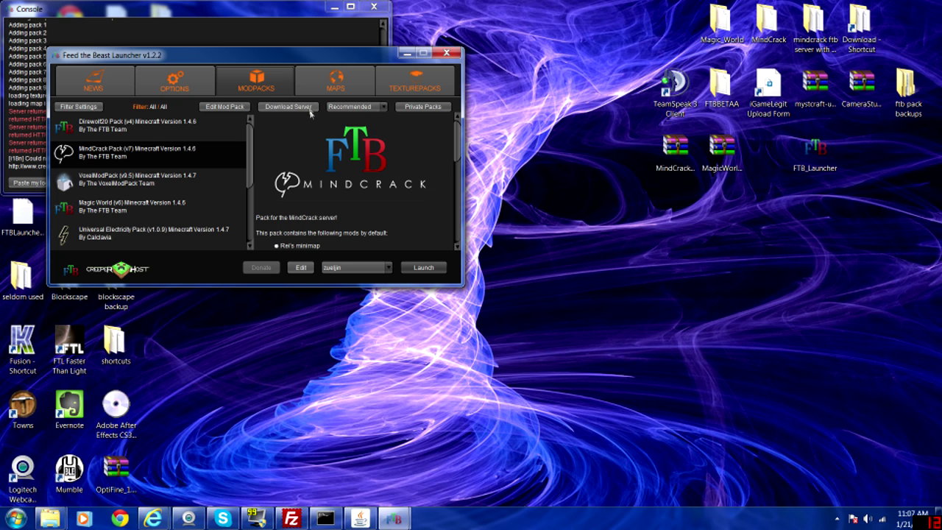
{"action": "left_click", "coordinate": [222, 107]}
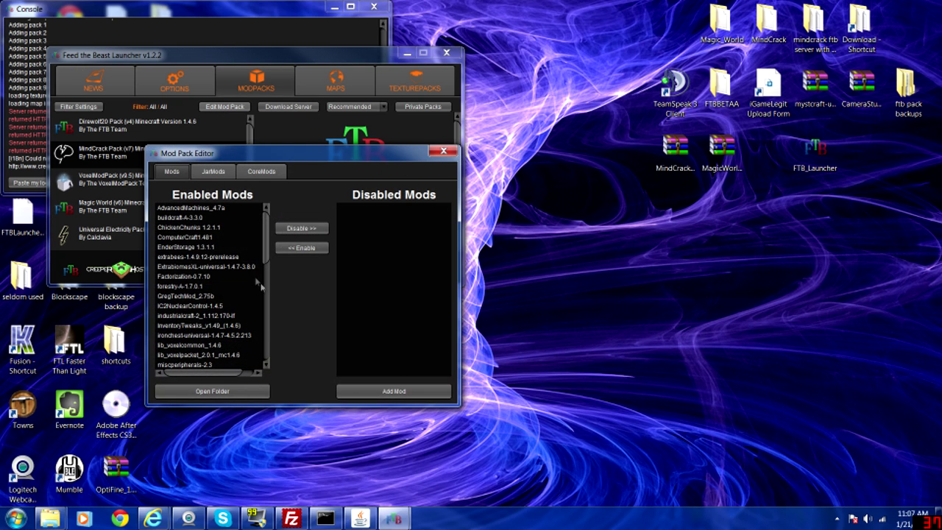
{"action": "scroll", "coordinate": [263, 372], "scroll_direction": "down", "scroll_amount": 3}
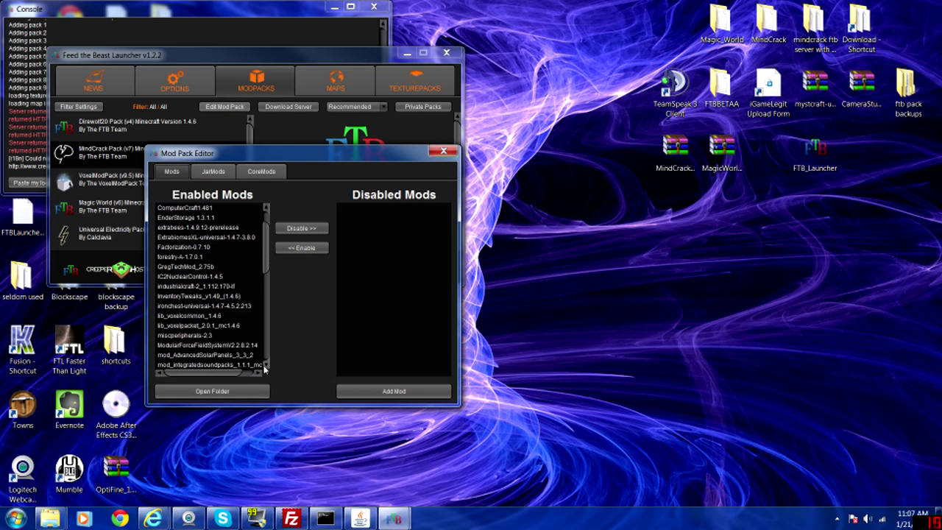
{"action": "scroll", "coordinate": [263, 369], "scroll_direction": "down", "scroll_amount": 1}
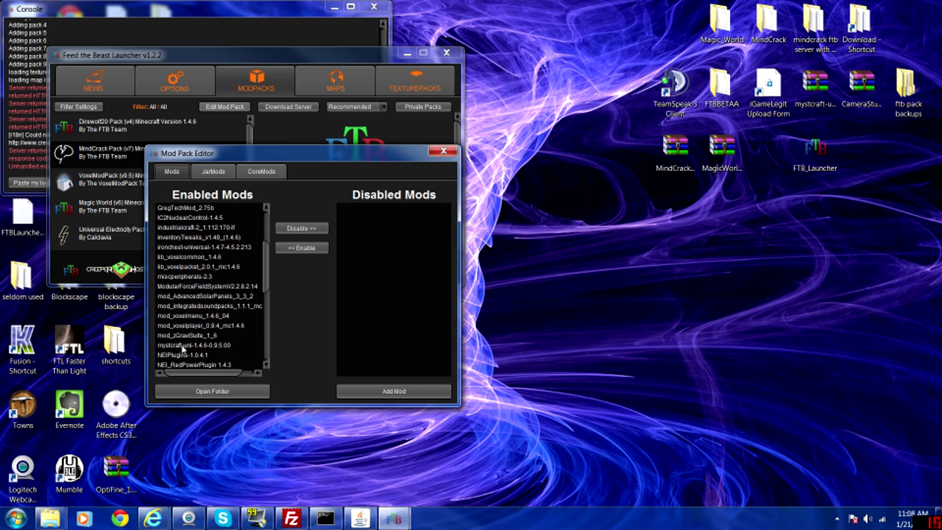
{"action": "left_click", "coordinate": [183, 348]}
{"action": "left_click", "coordinate": [443, 151]}
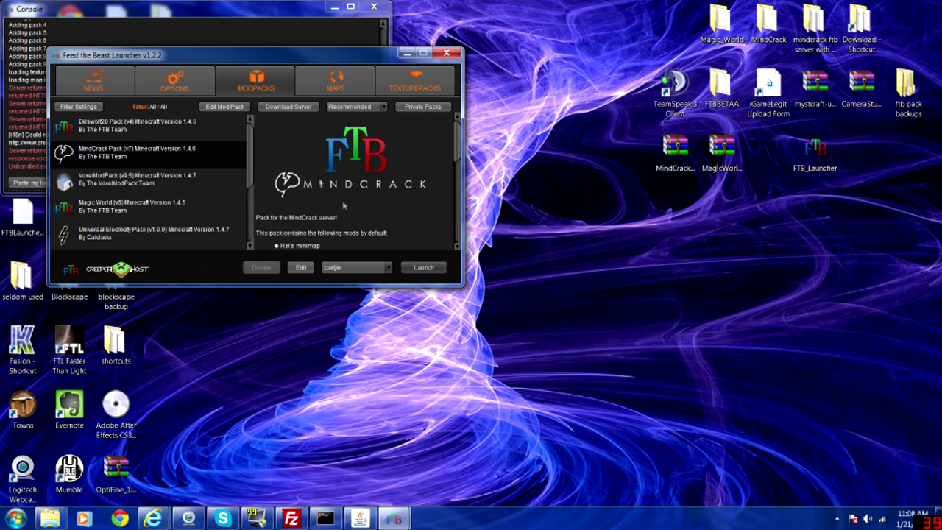
Launch the MindCrack pack and join the multiplayer server named "test server", checking its player list.
{"action": "key", "text": "Return"}
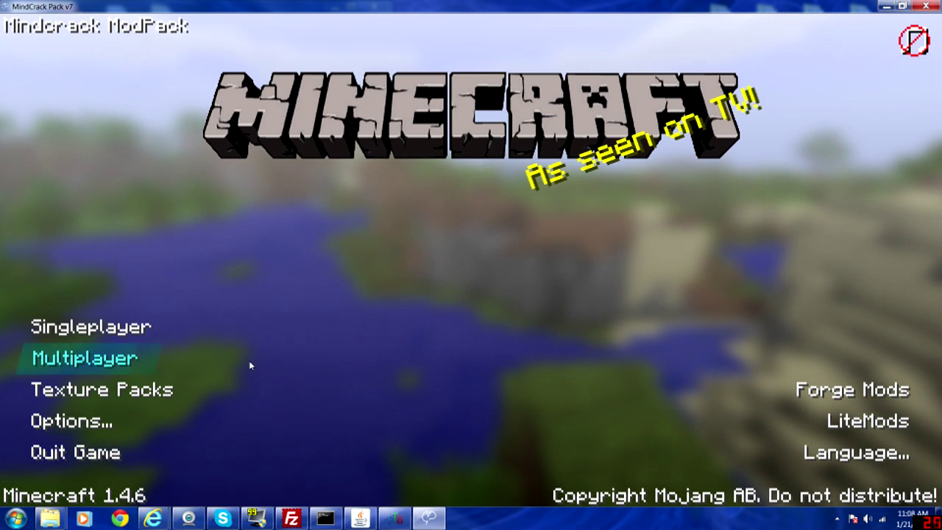
{"action": "left_click", "coordinate": [130, 364]}
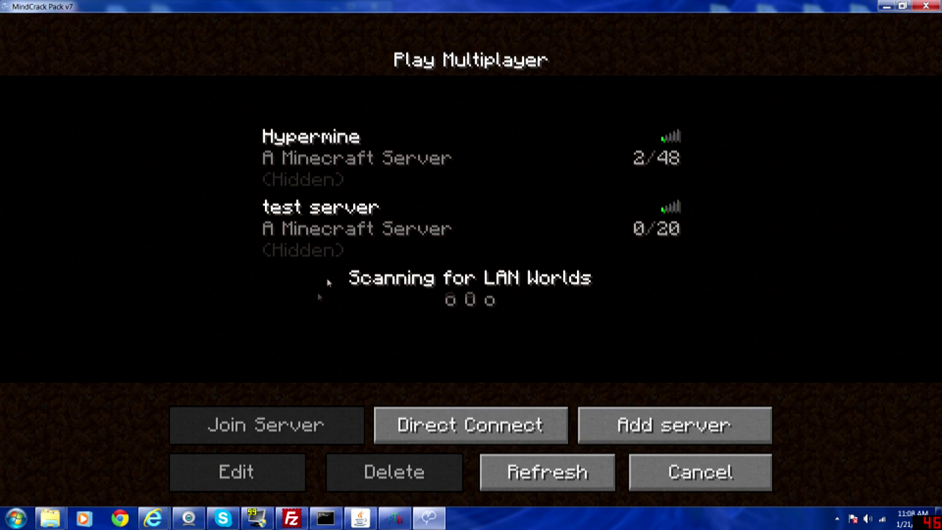
{"action": "left_click", "coordinate": [475, 248]}
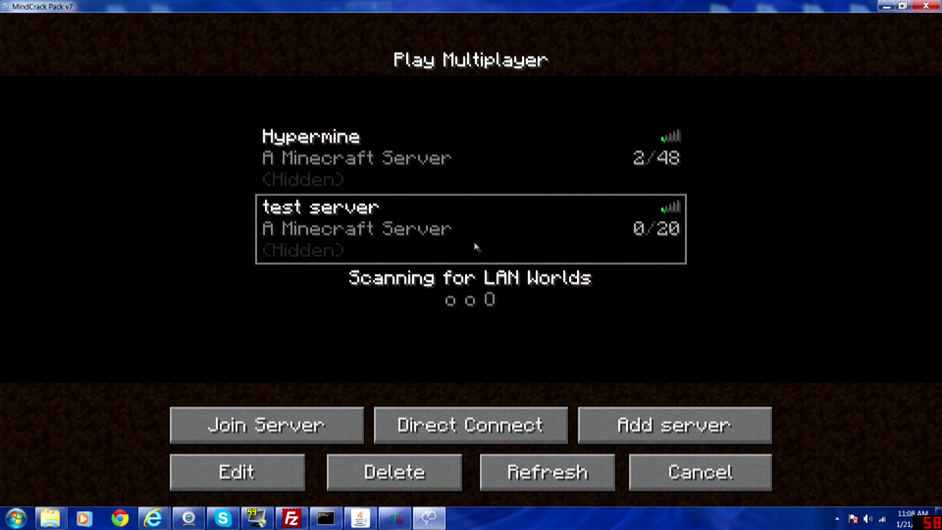
{"action": "double_click", "coordinate": [423, 247]}
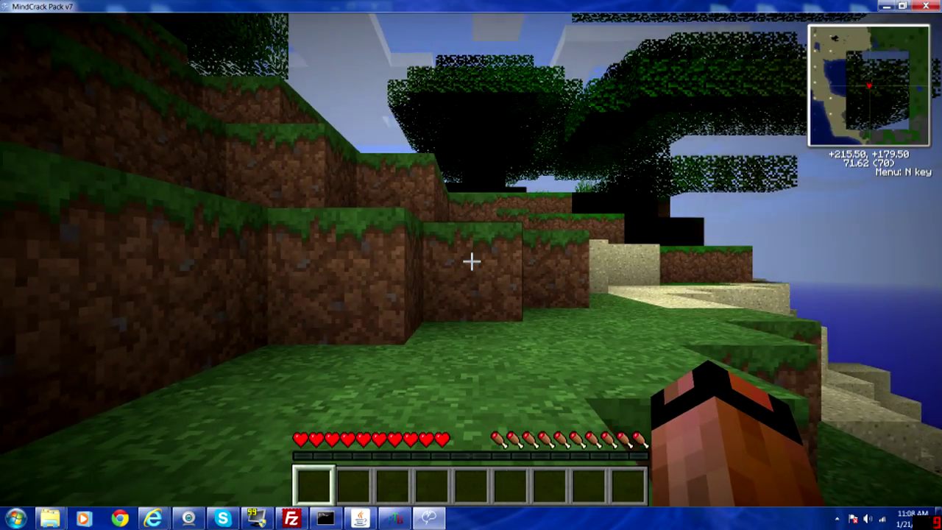
{"action": "mouse_move", "coordinate": [471, 261]}
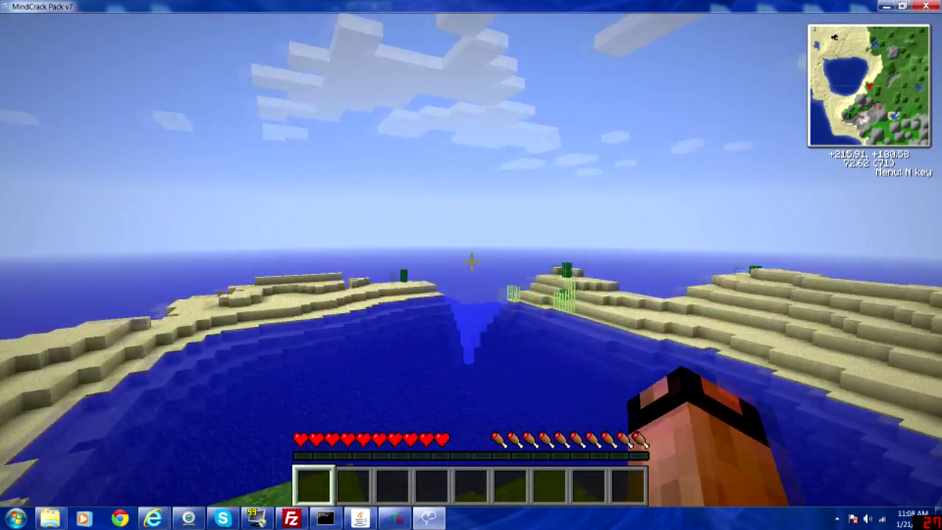
{"action": "key", "text": "Tab"}
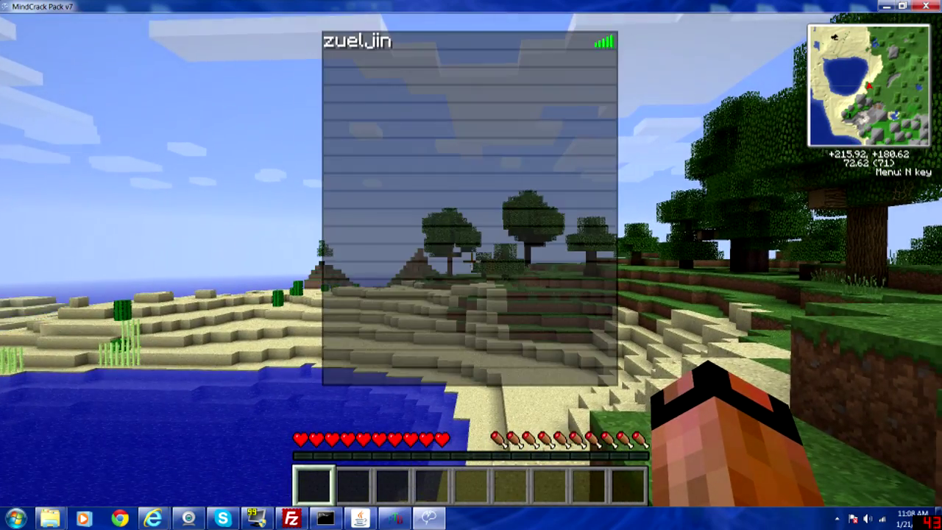
Open the inventory and search the item list for "book" to examine the Mystcraft books.
{"action": "key", "text": "e"}
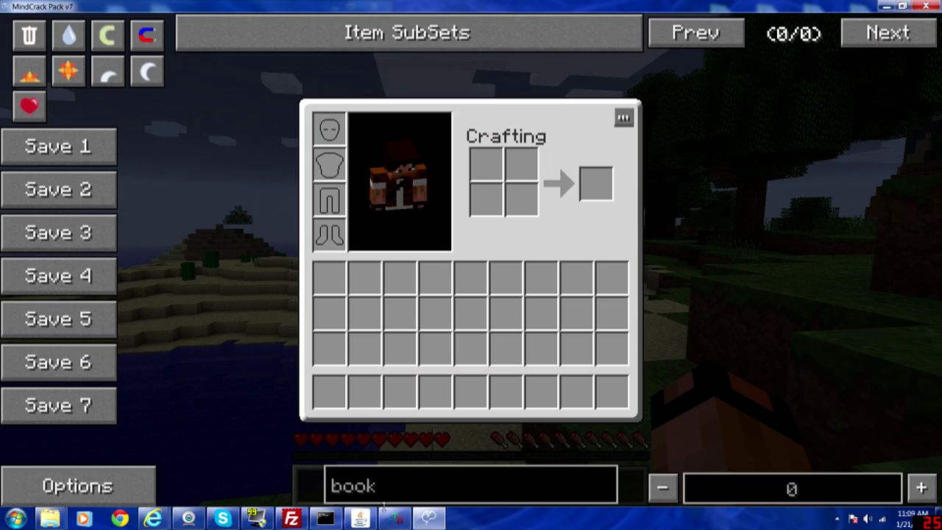
{"action": "left_click", "coordinate": [408, 492]}
{"action": "key", "text": "BackSpace"}
{"action": "key", "text": "BackSpace"}
{"action": "key", "text": "BackSpace"}
{"action": "key", "text": "BackSpace"}
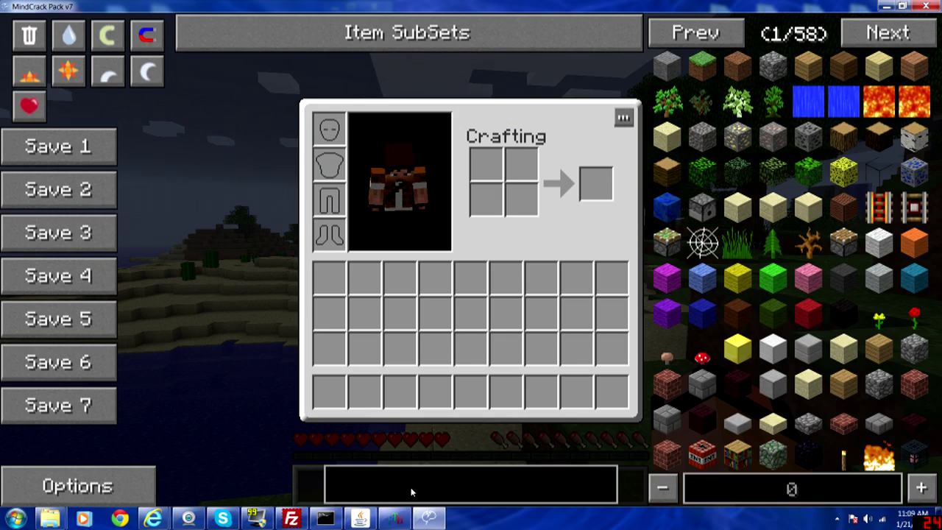
{"action": "type", "text": "book"}
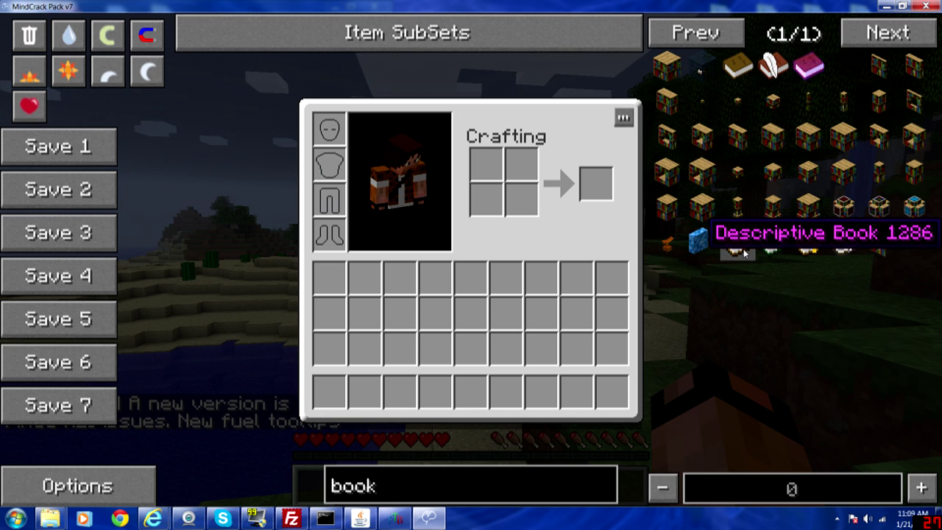
Search the item list for "soul" to examine the matching items, and close the game.
{"action": "key", "text": "BackSpace"}
{"action": "key", "text": "BackSpace"}
{"action": "key", "text": "BackSpace"}
{"action": "key", "text": "BackSpace"}
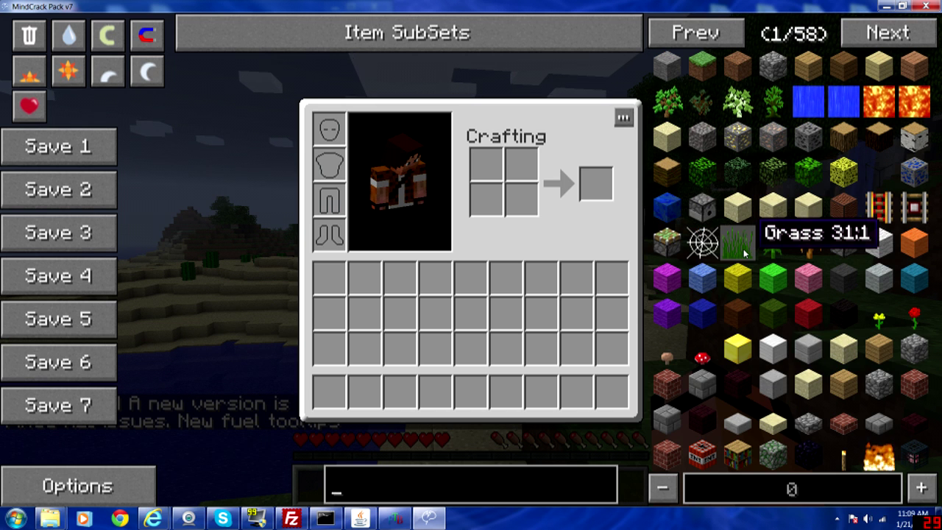
{"action": "type", "text": "tu"}
{"action": "key", "text": "BackSpace"}
{"action": "key", "text": "BackSpace"}
{"action": "type", "text": "s"}
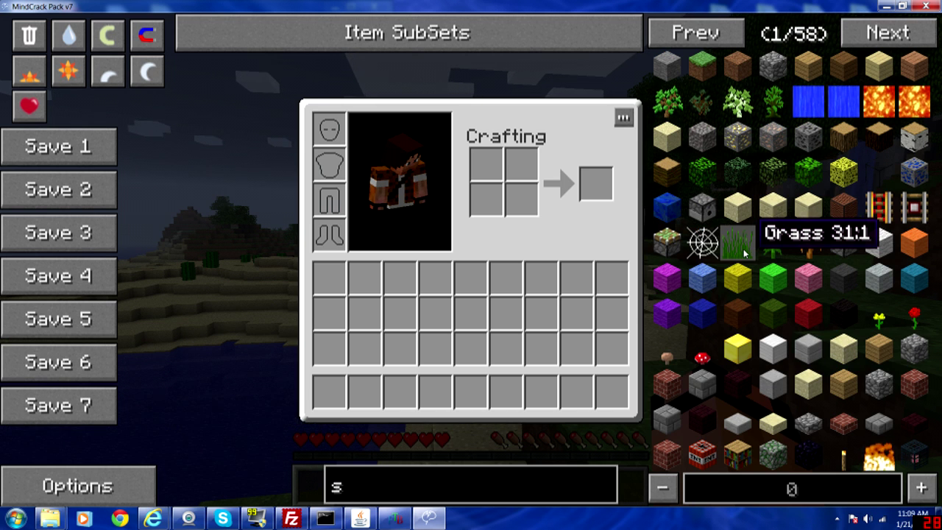
{"action": "type", "text": "oul;"}
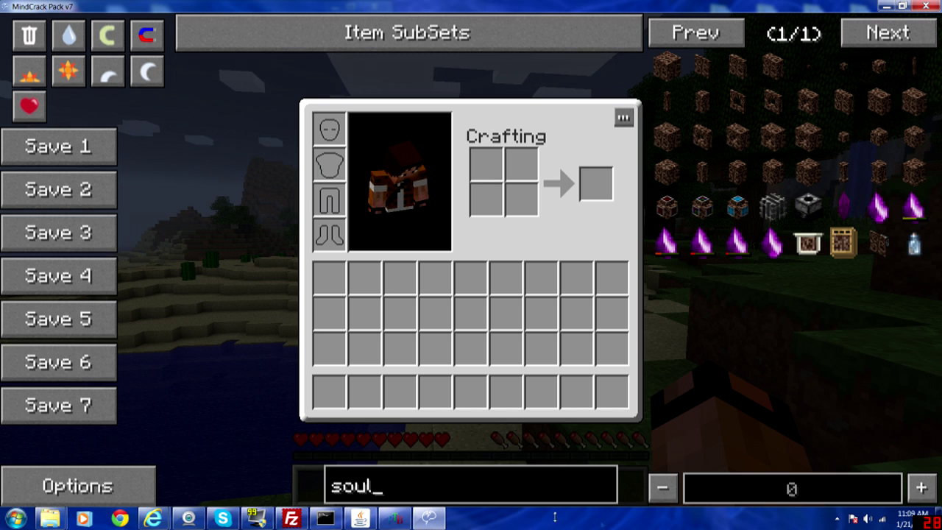
{"action": "left_click", "coordinate": [925, 5]}
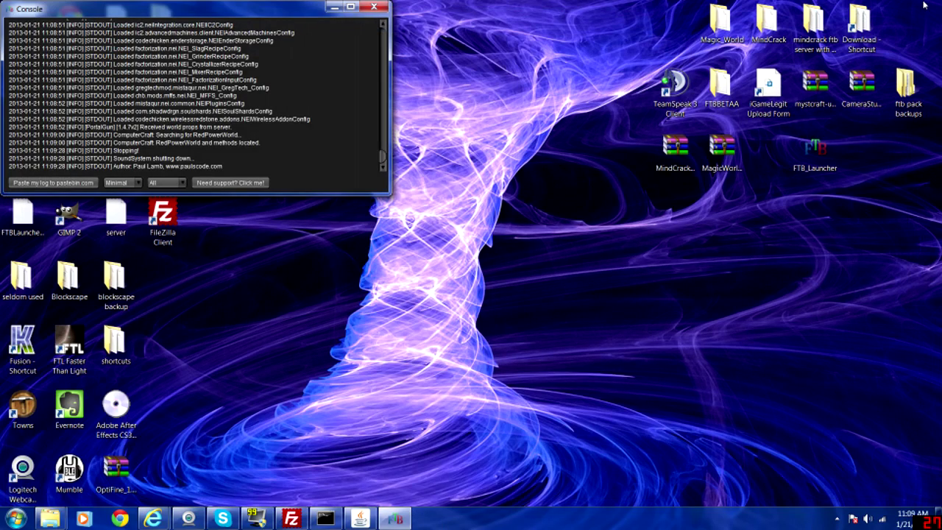